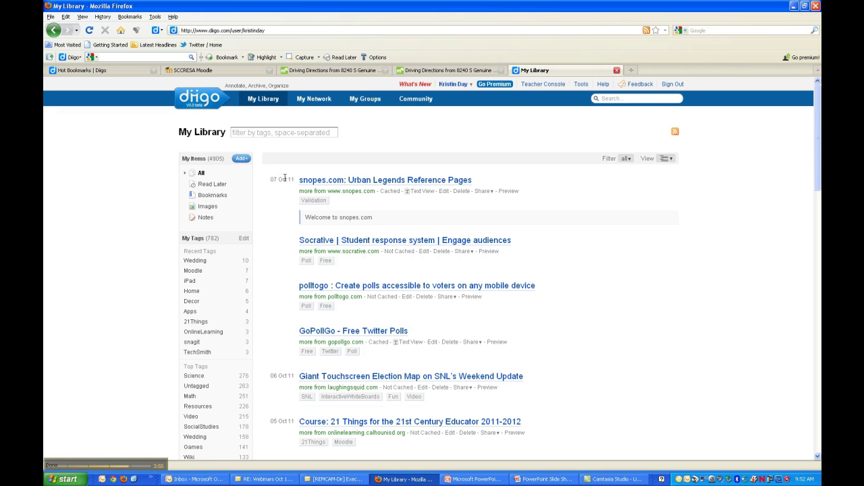
# Step: Look through the bookmarks, recent and top tags, and saved lists in My Library
pyautogui.scroll(-2, 285, 177)
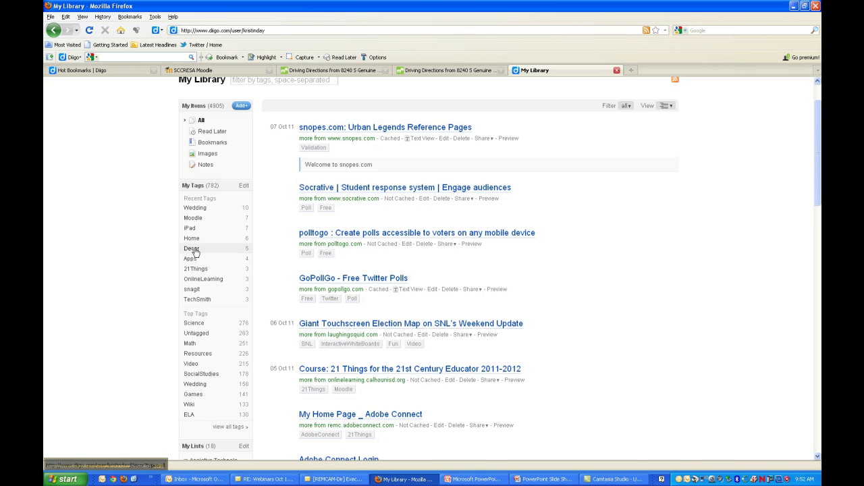
pyautogui.scroll(-8, 281, 205)
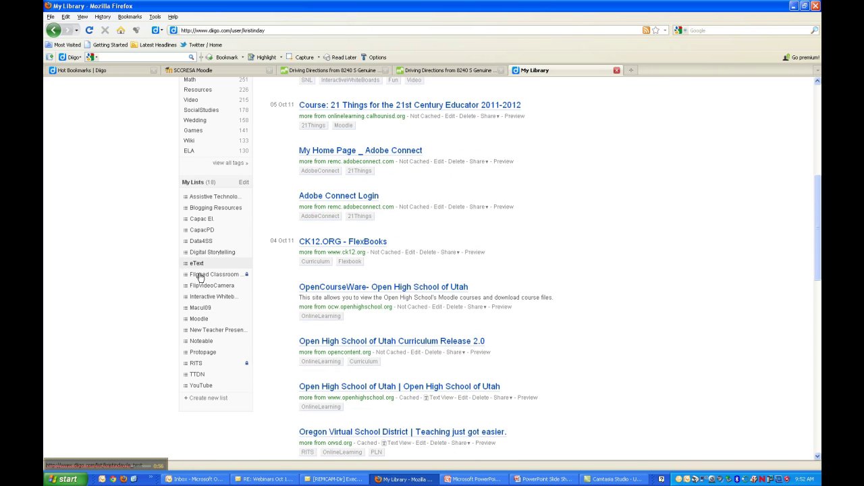
pyautogui.scroll(2, 266, 359)
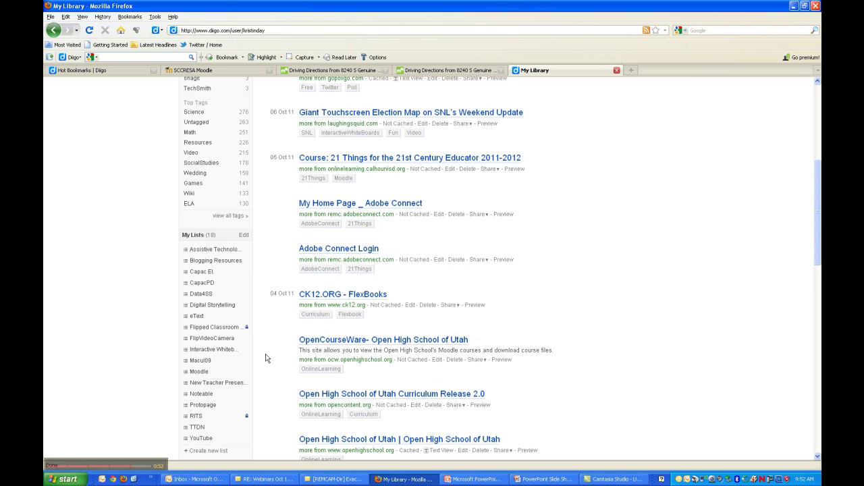
pyautogui.scroll(6, 264, 351)
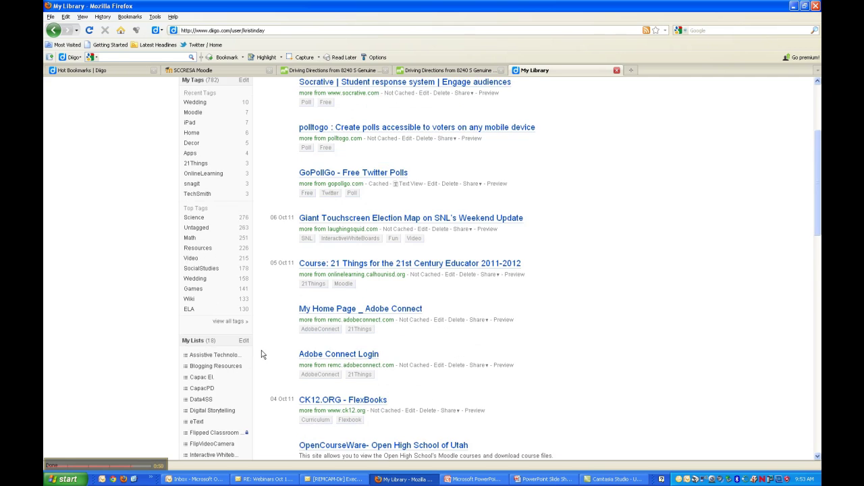
pyautogui.scroll(4, 260, 348)
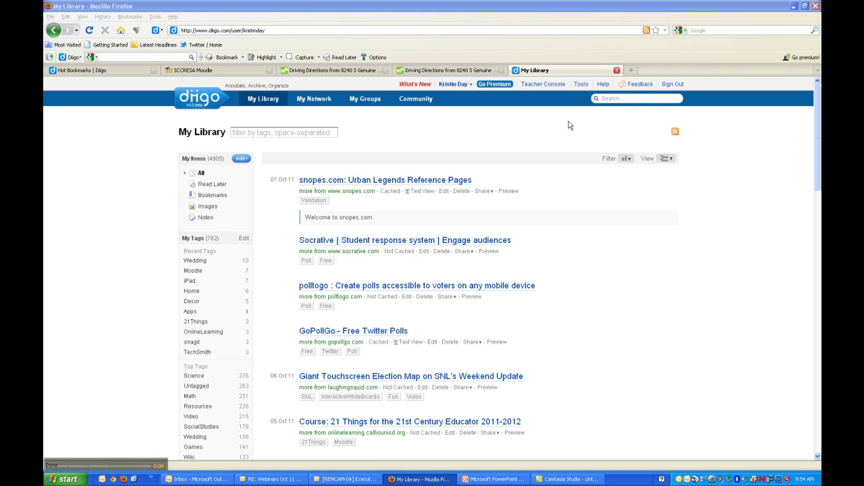
# Step: Search the community library for Smartboard
pyautogui.click(621, 100)
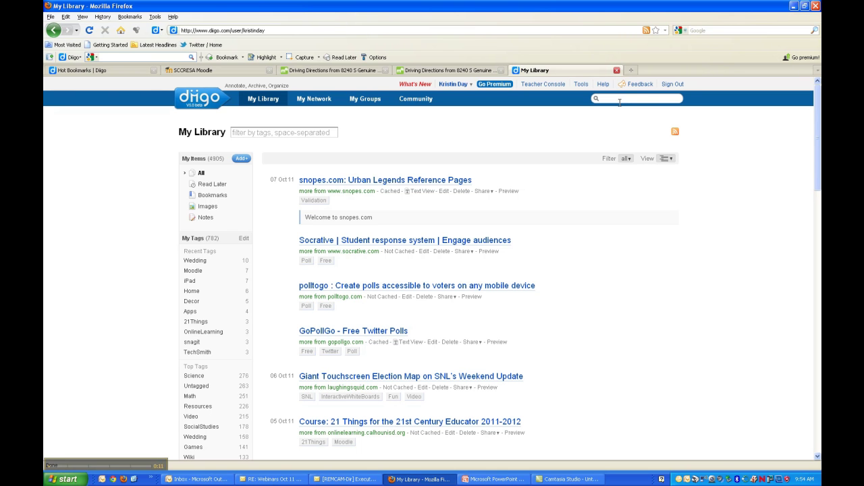
pyautogui.write('Smartboard')
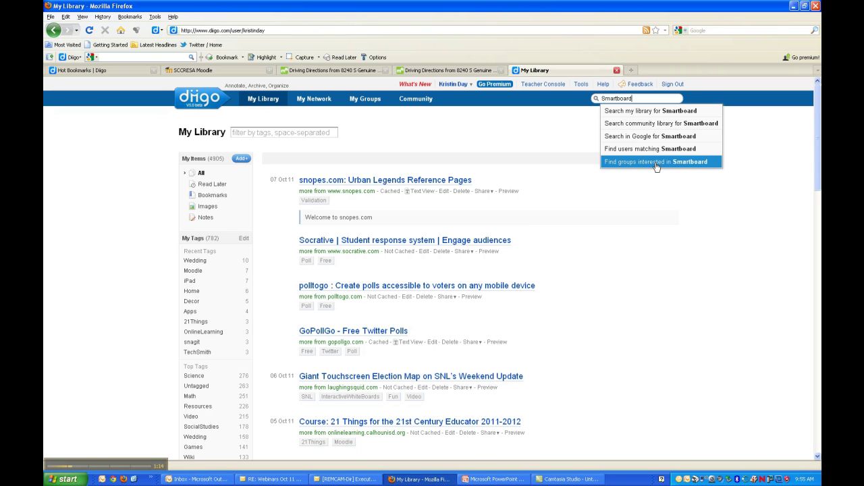
pyautogui.click(651, 124)
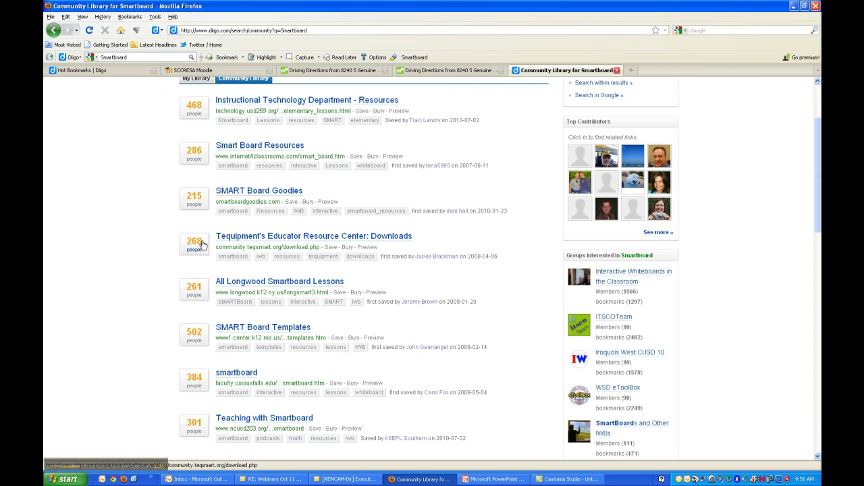
# Step: Open the bookmark details for SMART Board Goodies, go to the smartboardgoodies.com site and look over its Draw a Stickman post
pyautogui.click(187, 197)
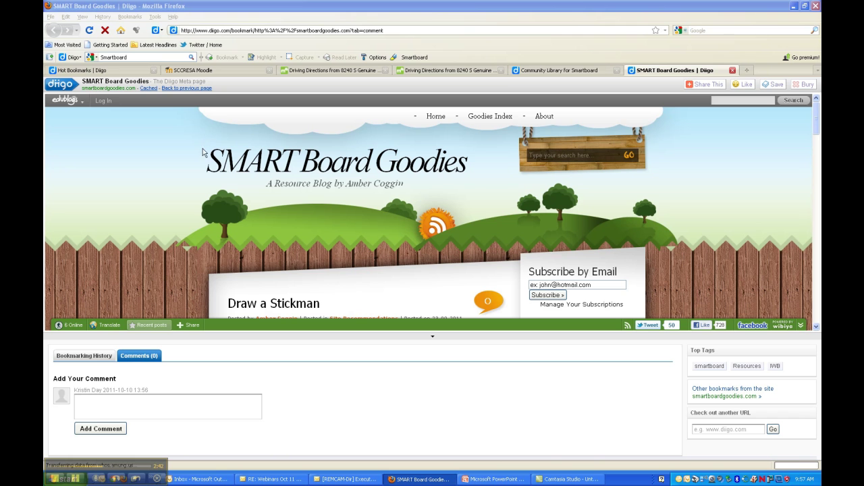
pyautogui.click(92, 89)
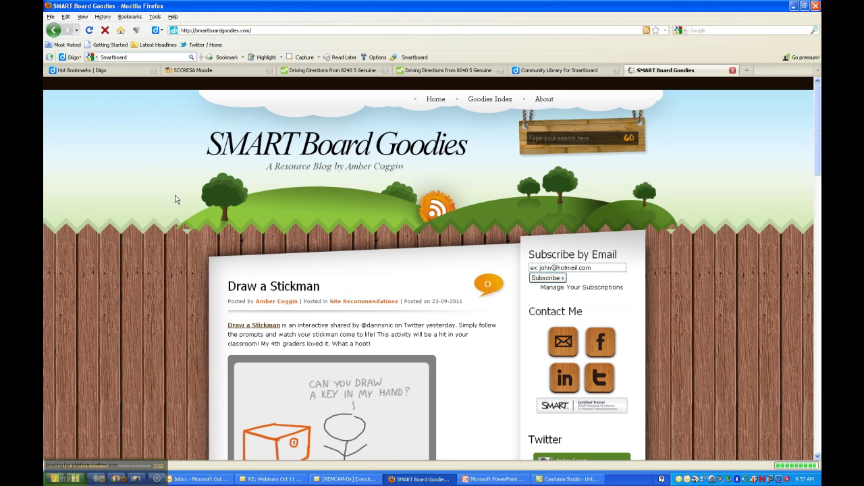
pyautogui.scroll(-5, 257, 241)
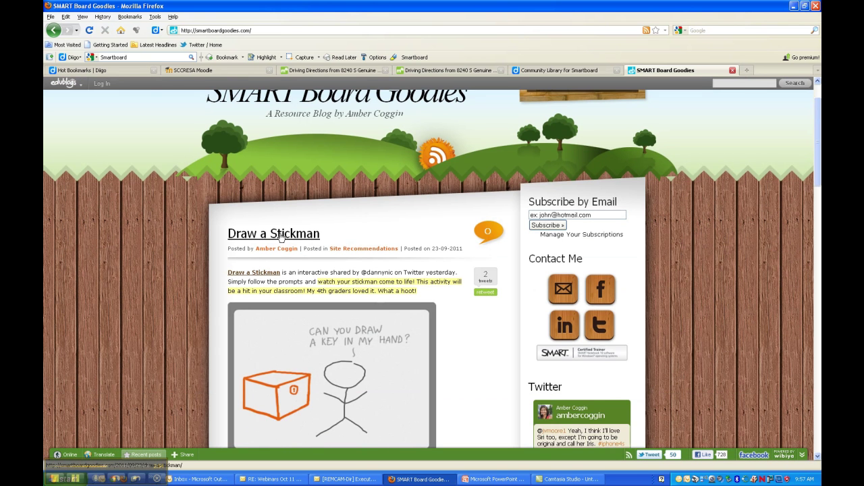
pyautogui.scroll(5, 150, 235)
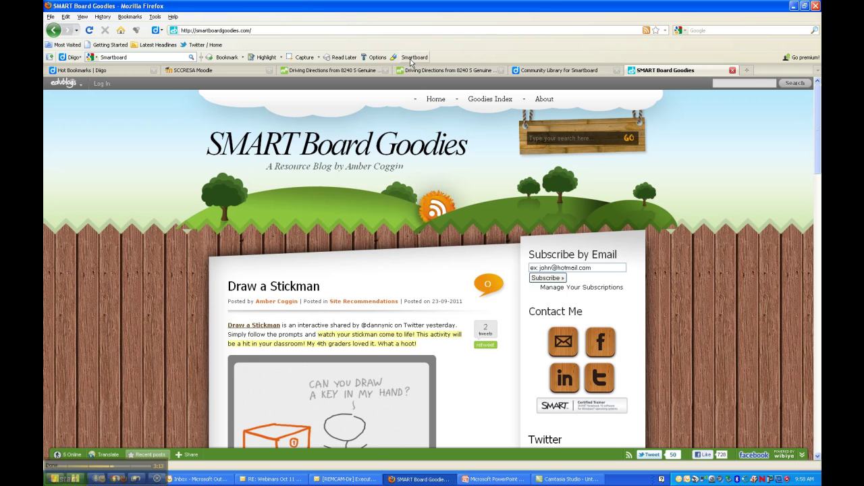
# Step: Check which kinds of items can be added in My Library, and return to the SMART Board Goodies page
pyautogui.click(226, 59)
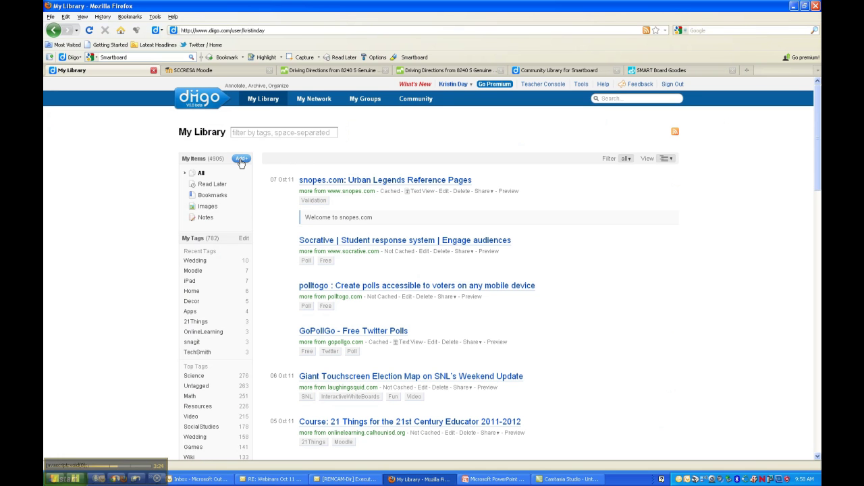
pyautogui.click(241, 161)
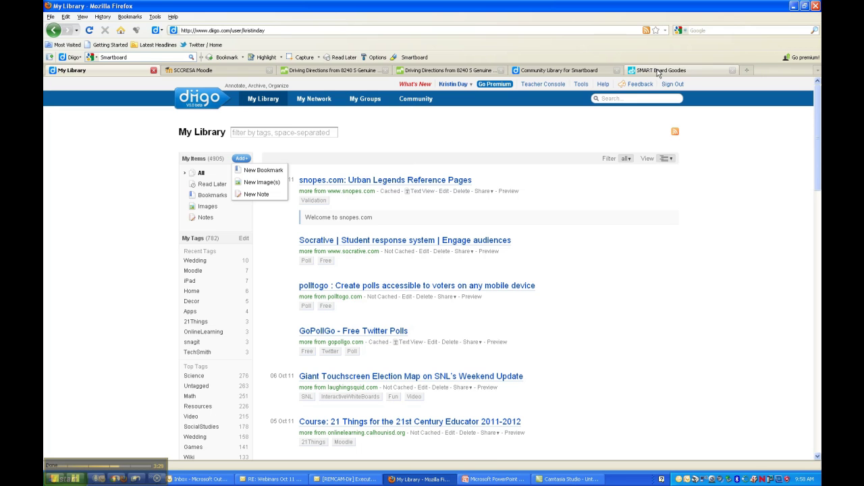
pyautogui.click(658, 72)
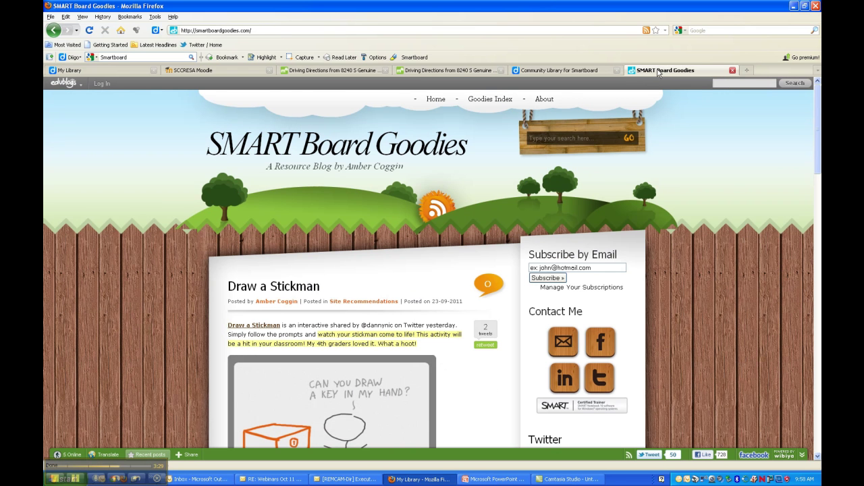
pyautogui.click(253, 30)
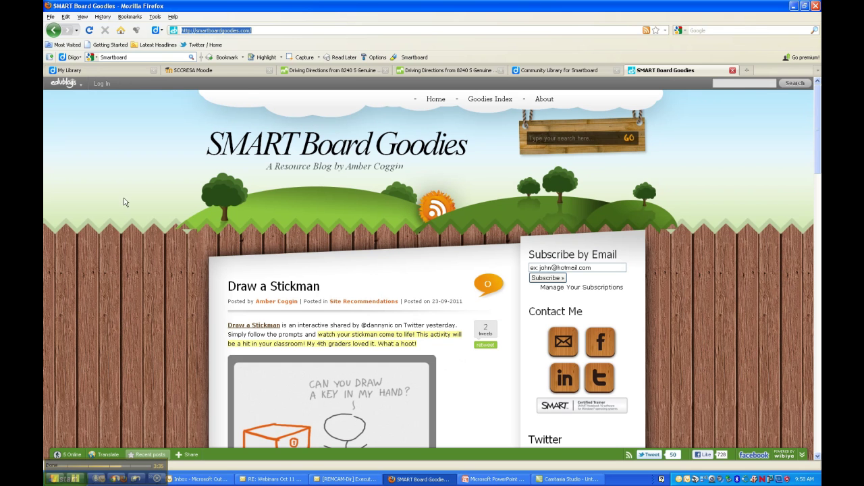
# Step: Bookmark the SMART Board Goodies page in Diigo without a description or tags
pyautogui.click(226, 58)
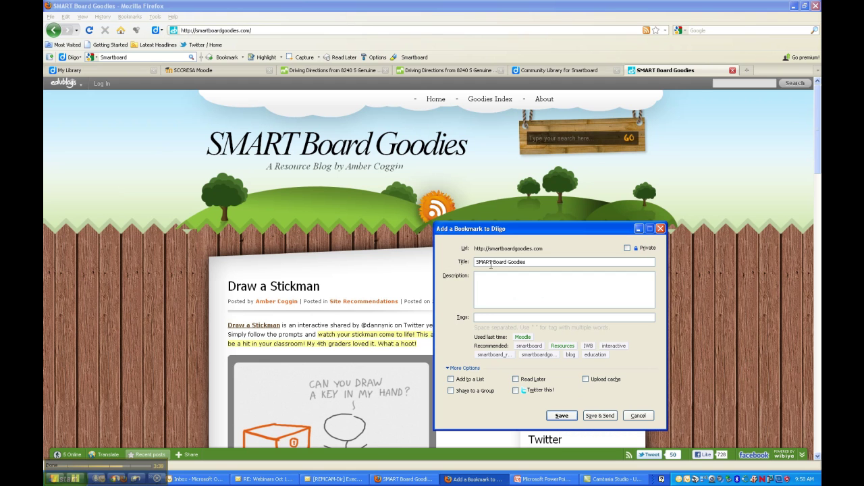
pyautogui.moveTo(503, 230); pyautogui.dragTo(427, 185)
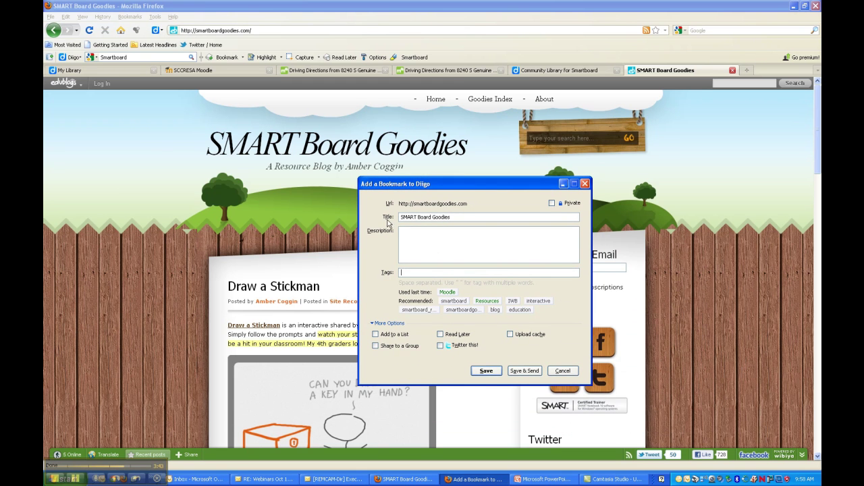
pyautogui.click(492, 371)
# Step: Create a bookmark with the first Draw a Stickman sentence's text after the link as its description, tagged Smartboard and InteractiveWhiteBoards
pyautogui.moveTo(282, 272); pyautogui.dragTo(455, 274)
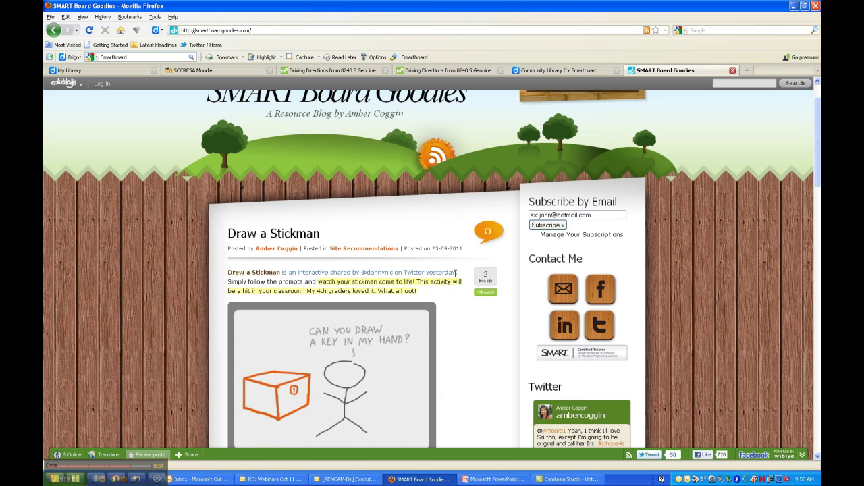
pyautogui.click(226, 58)
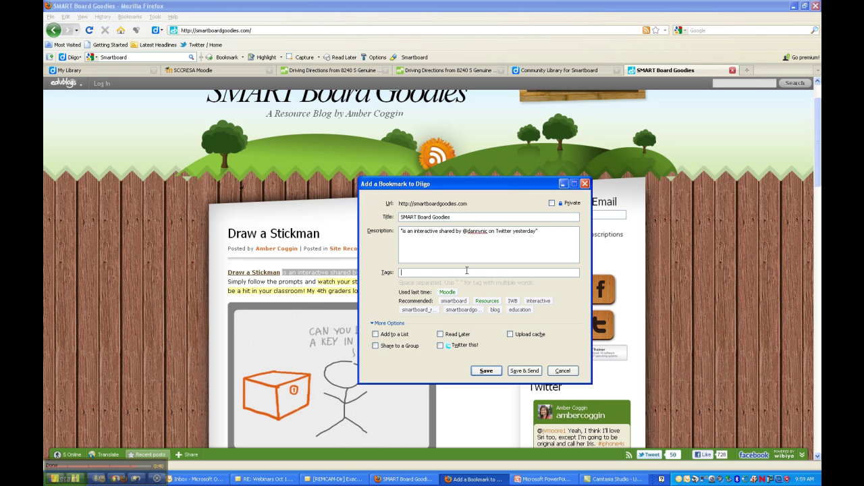
pyautogui.write('t')
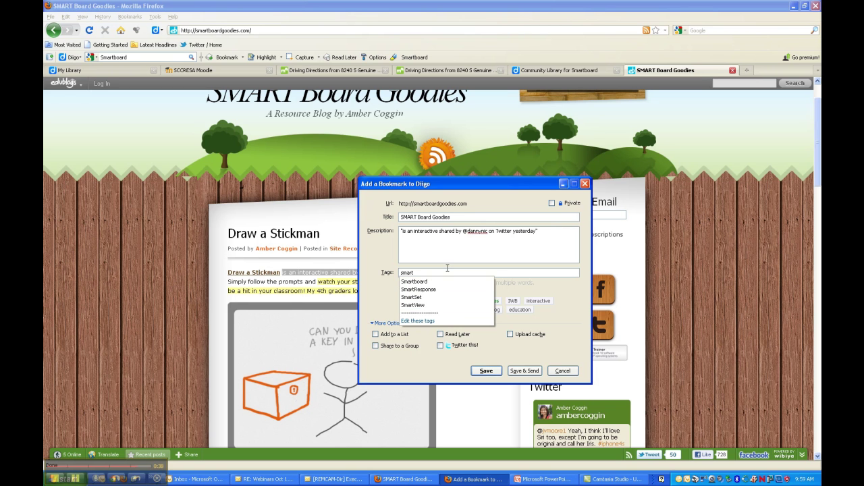
pyautogui.click(436, 281)
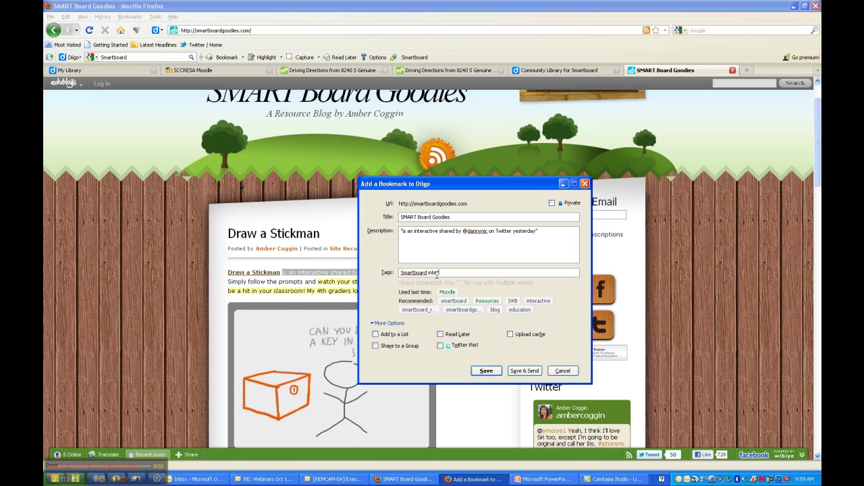
pyautogui.write('inte')
pyautogui.click(459, 297)
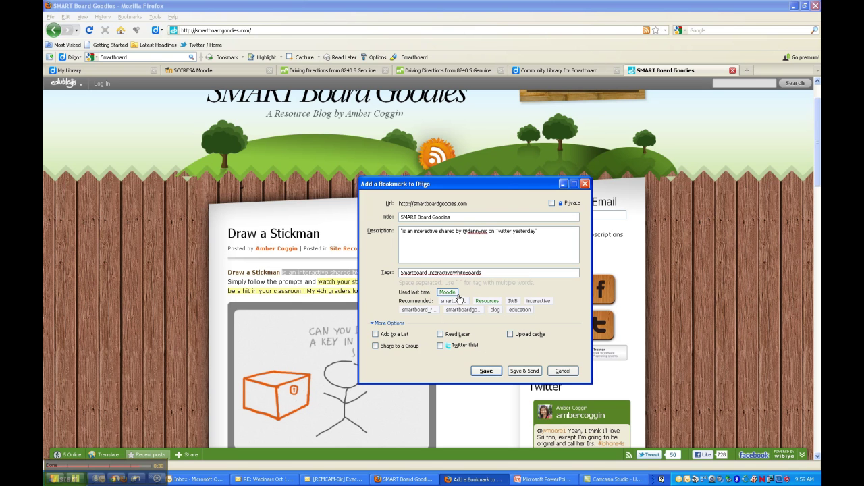
# Step: Save the bookmark to the Interactive Whiteboards list and reload My Library
pyautogui.click(396, 338)
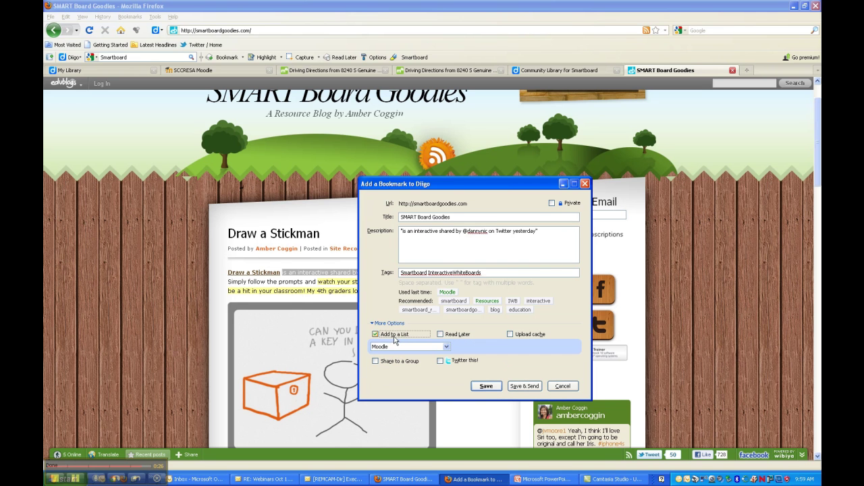
pyautogui.click(395, 347)
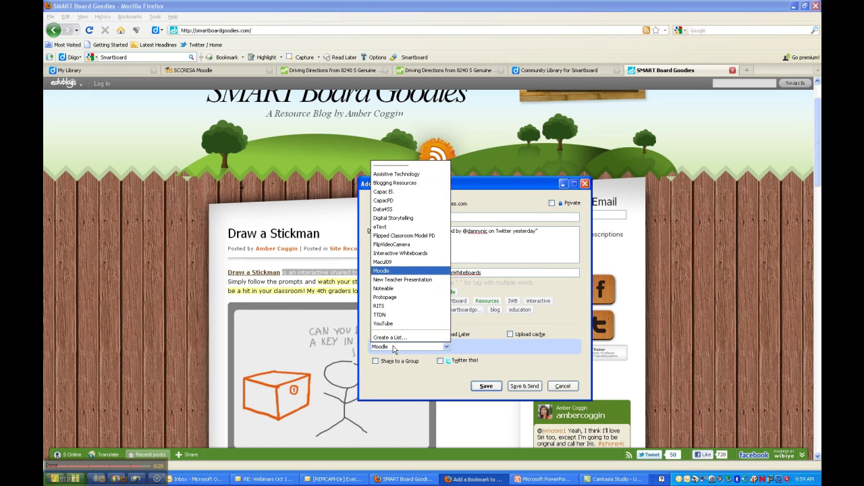
pyautogui.click(406, 255)
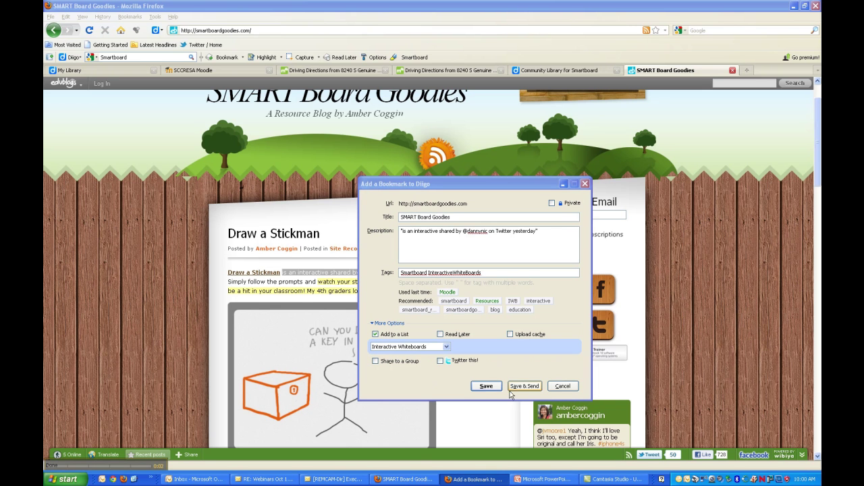
pyautogui.click(483, 387)
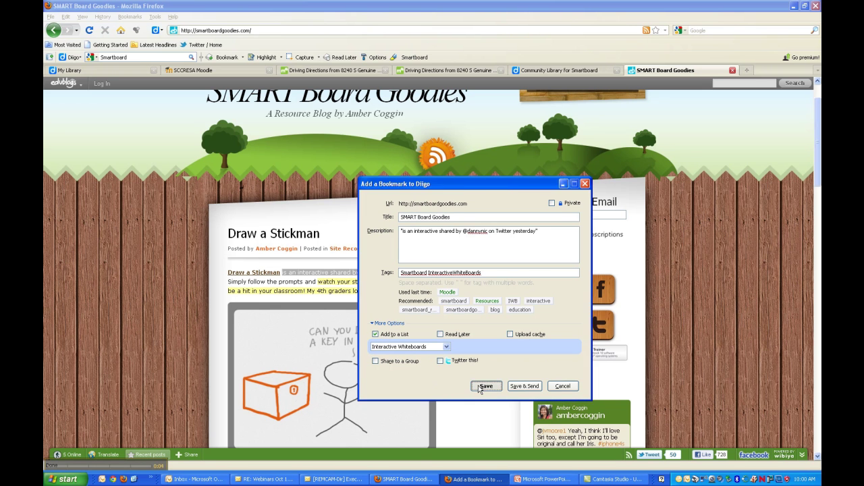
pyautogui.click(124, 71)
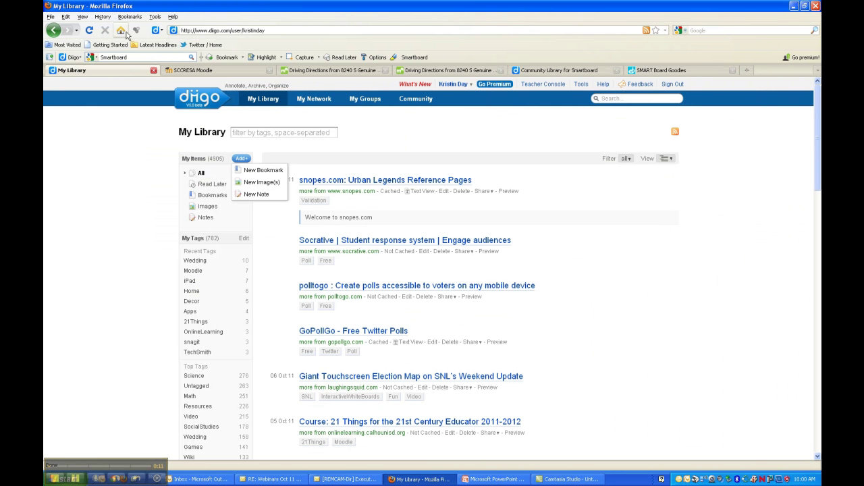
pyautogui.click(90, 30)
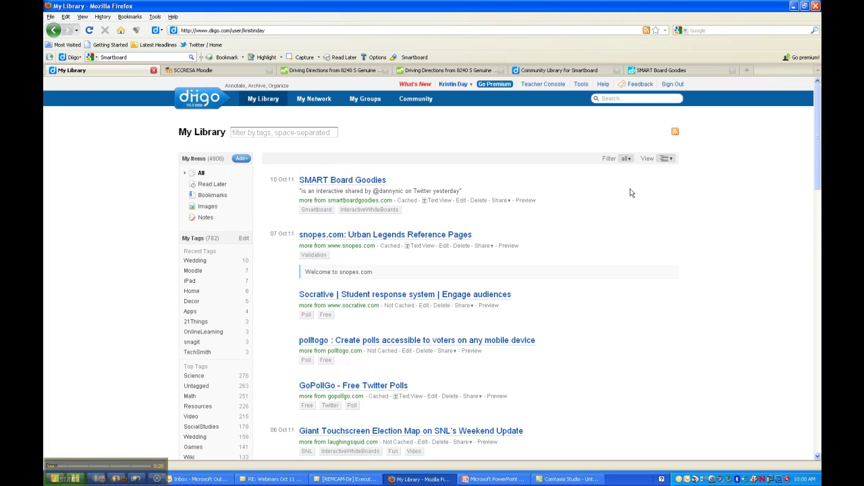
# Step: Browse the popular groups in the Schools & Education category and open the Classroom 2.0 group
pyautogui.click(368, 102)
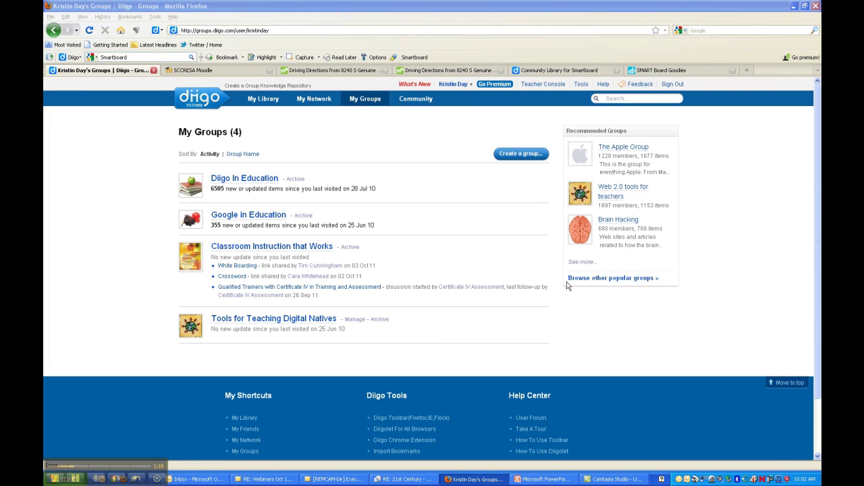
pyautogui.click(619, 282)
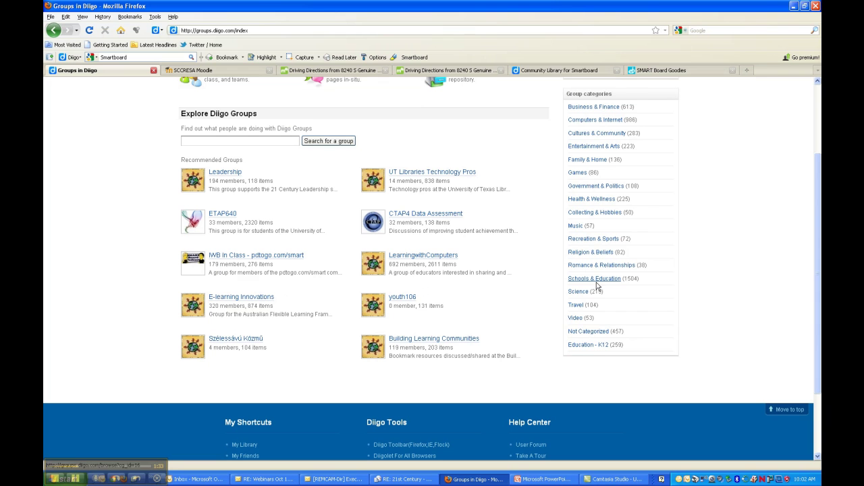
pyautogui.click(609, 278)
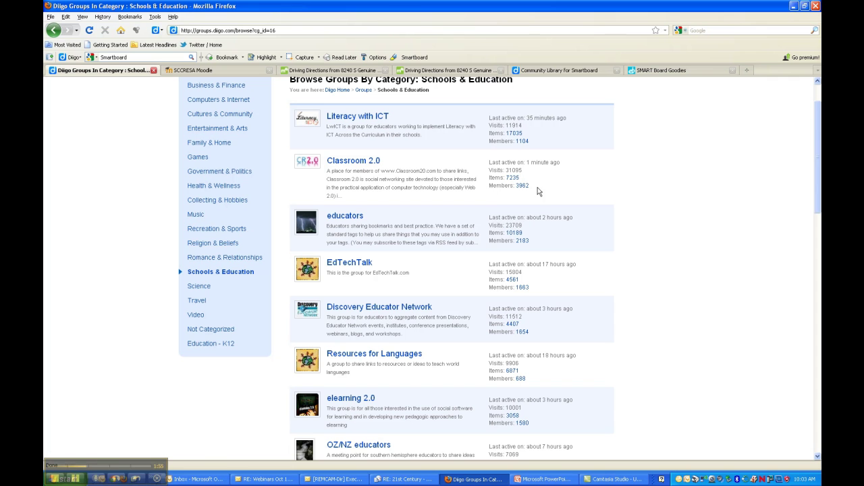
pyautogui.click(353, 162)
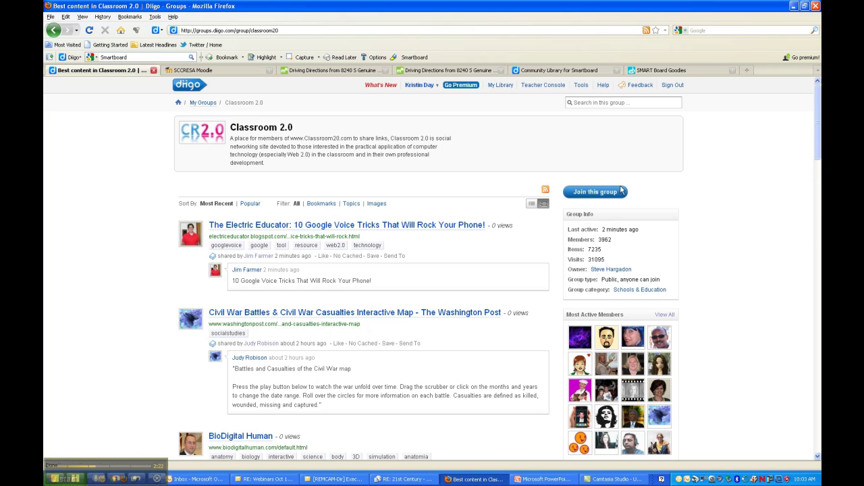
# Step: Join the Classroom 2.0 group with a weekly email subscription
pyautogui.click(586, 193)
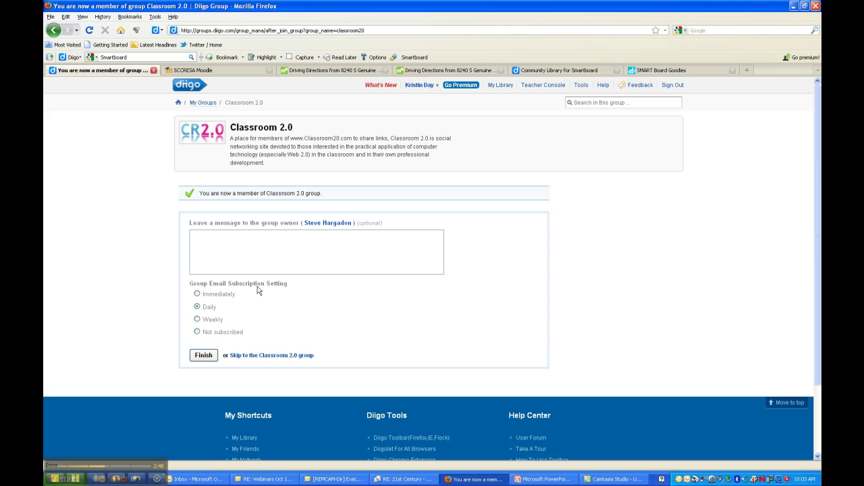
pyautogui.click(198, 320)
pyautogui.click(203, 355)
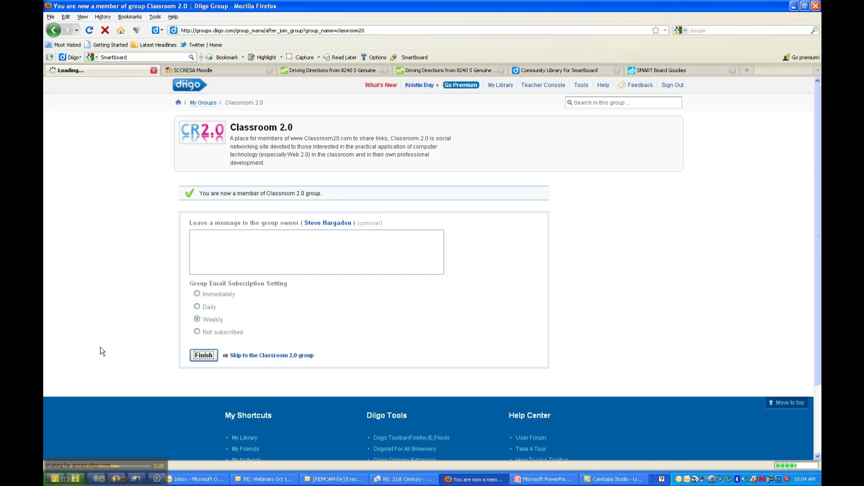
# Step: Return to My Library and open My Network
pyautogui.click(502, 86)
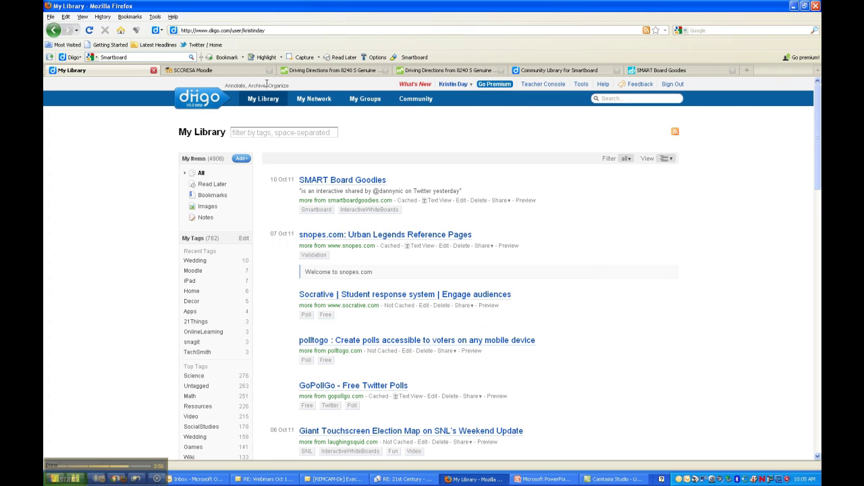
pyautogui.click(326, 100)
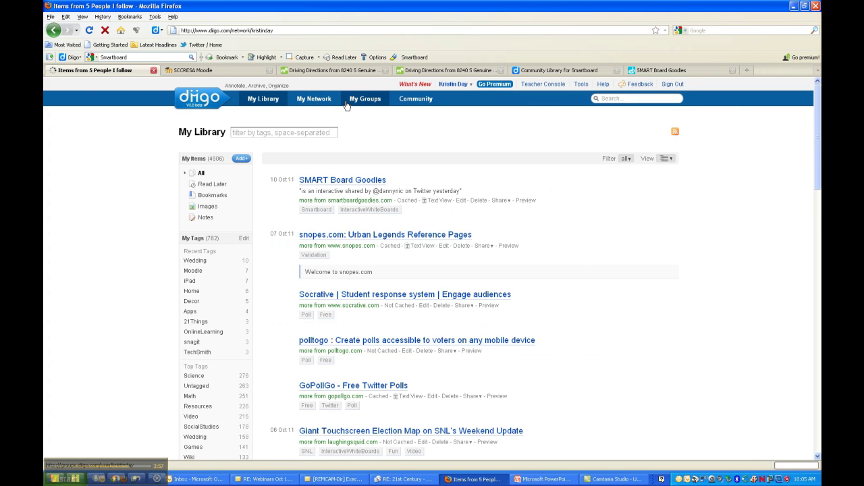